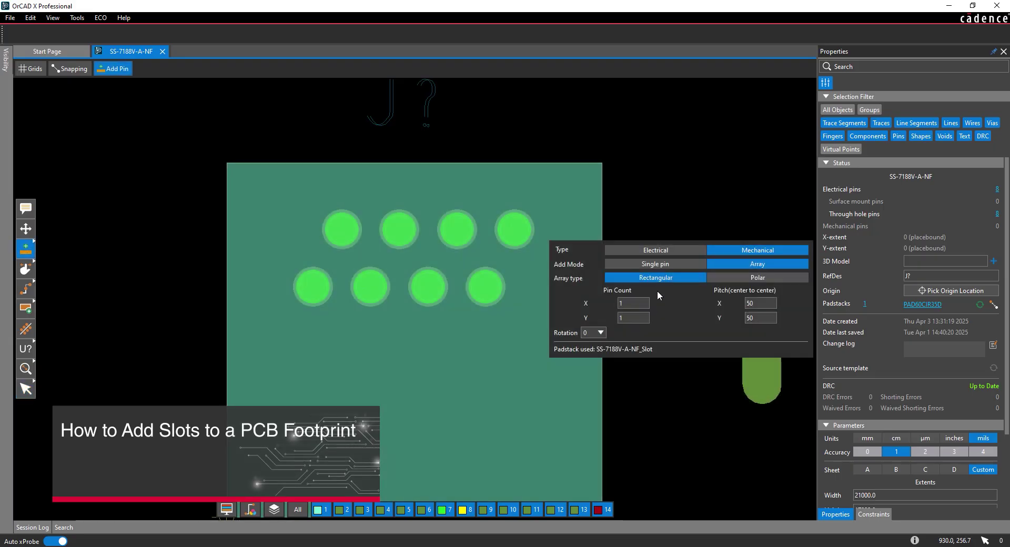
Place a rectangular array of two mechanical SS-7188V-A-NF_Slot pins in X, with 500 mil pitch, below the round pins
left_click(634, 303)
type("2")
key("Tab")
key("Tab")
type("500")
key("Return")
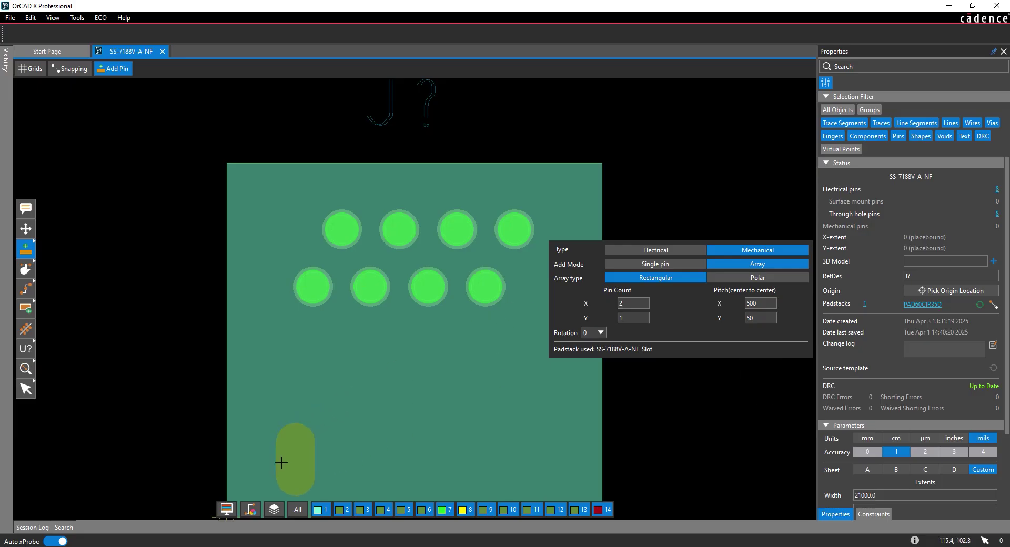
left_click(284, 376)
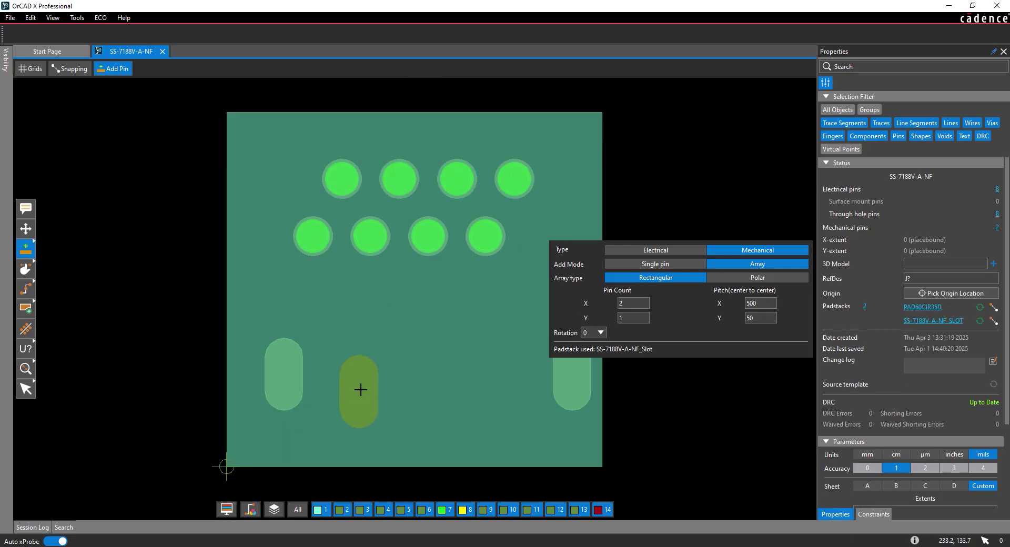
left_click(26, 389)
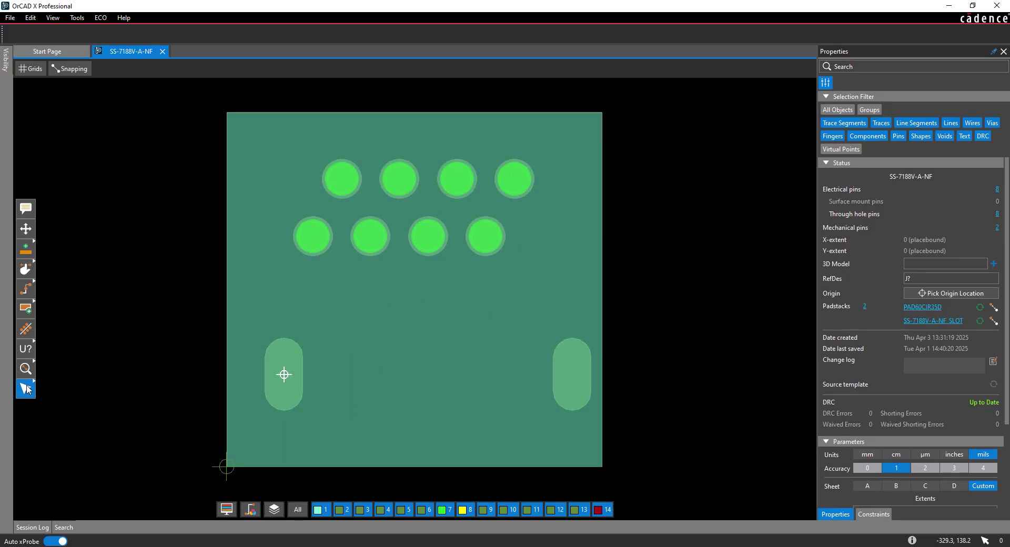
Check the locations of pin 1 and the lower-left slot, and undo the slot array placement
left_click(314, 240)
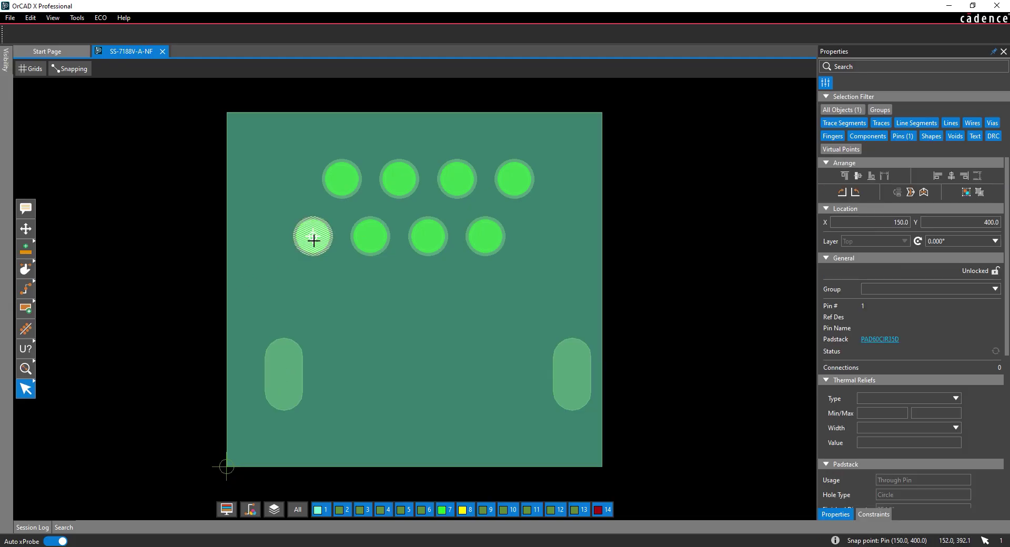
left_click(280, 368)
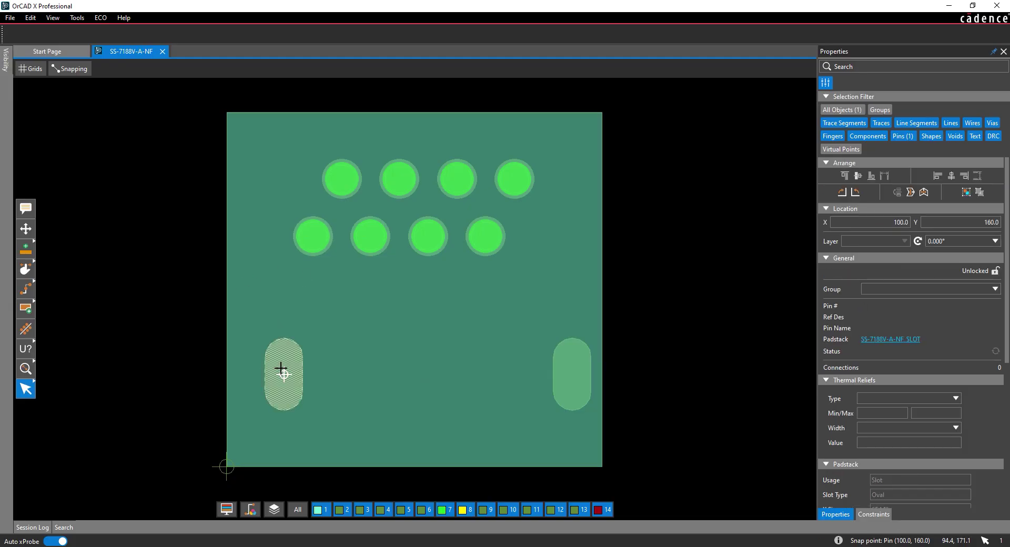
key("ctrl+z")
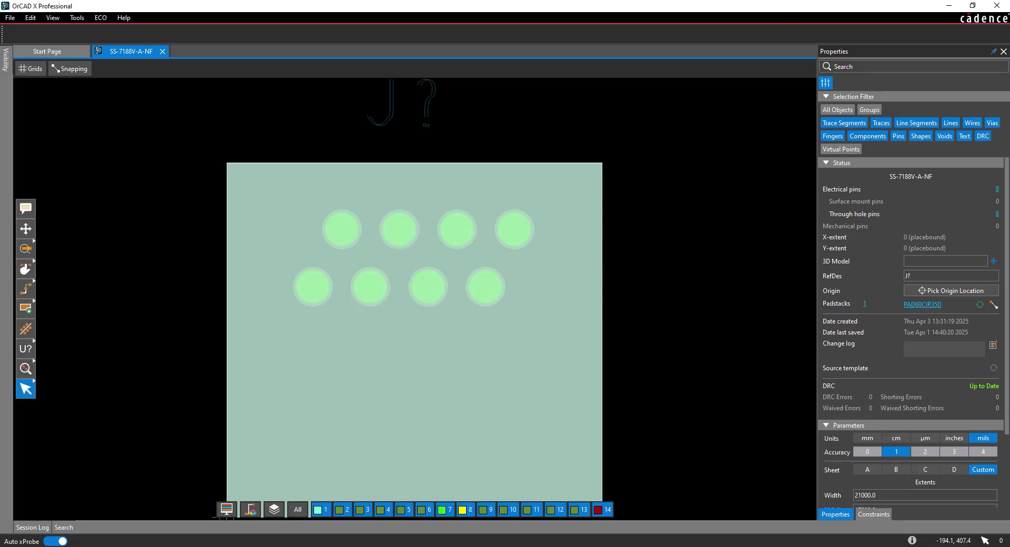
Start a new through-hole padstack with a non-plated oval slot and consult the connector datasheet's recommended hole layout
left_click(25, 249)
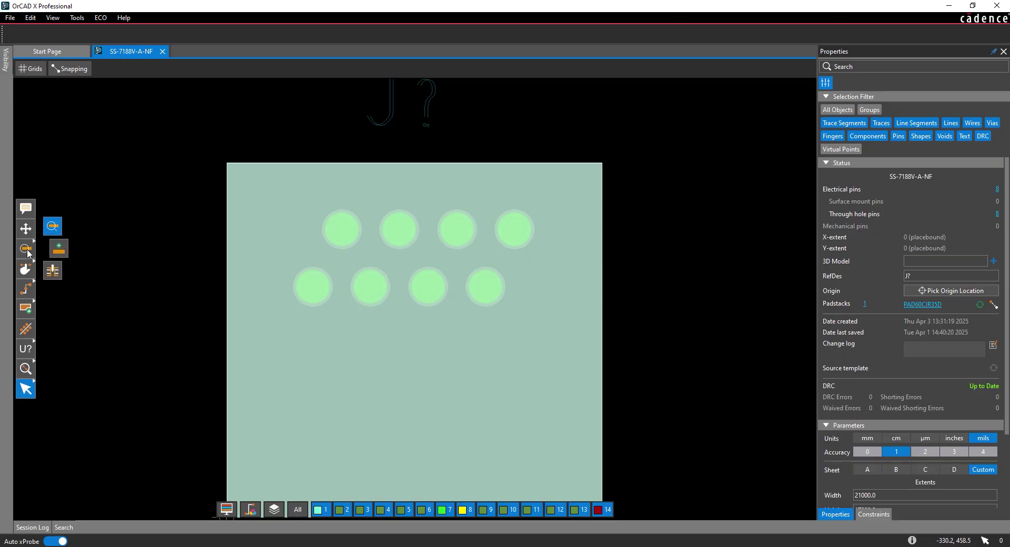
left_click(60, 251)
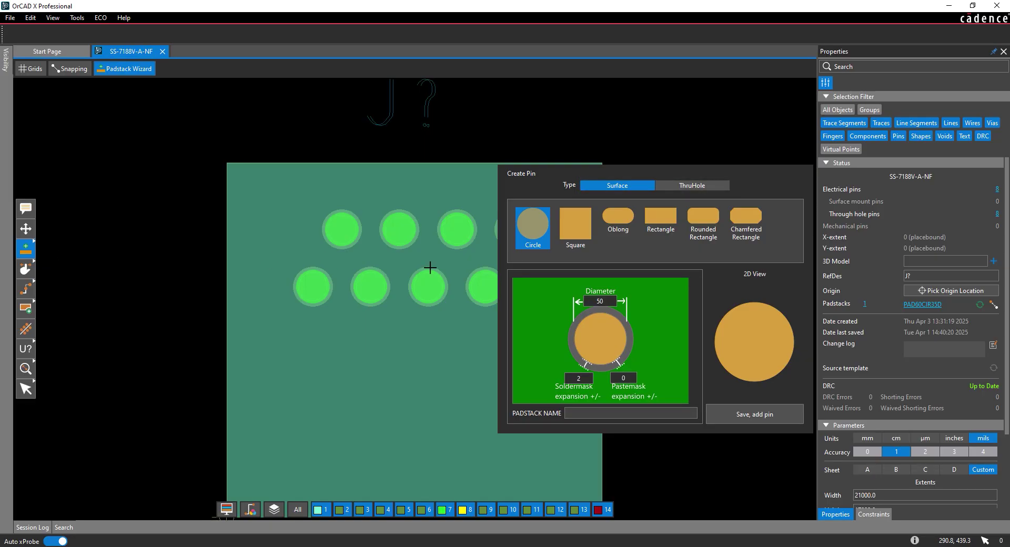
left_click(681, 187)
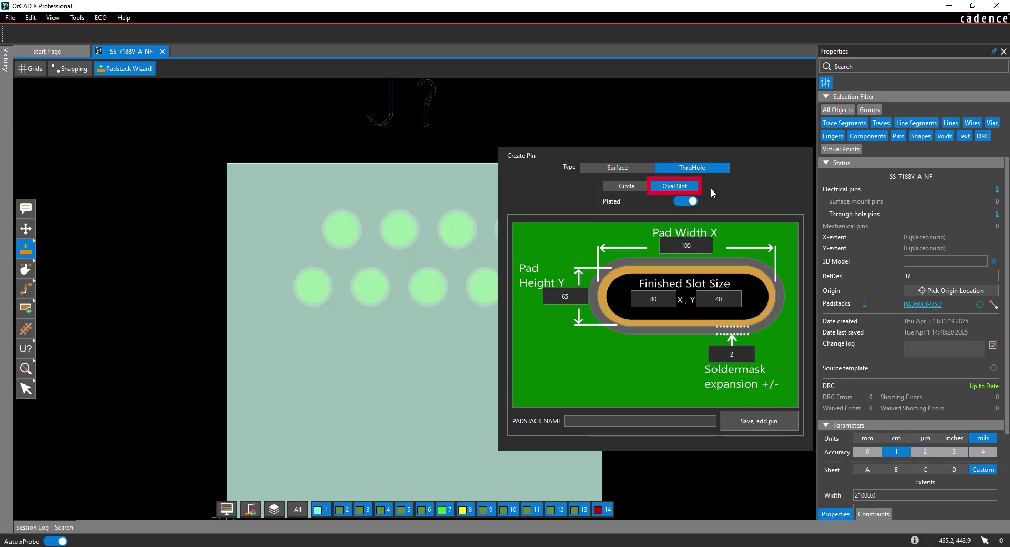
left_click(720, 201)
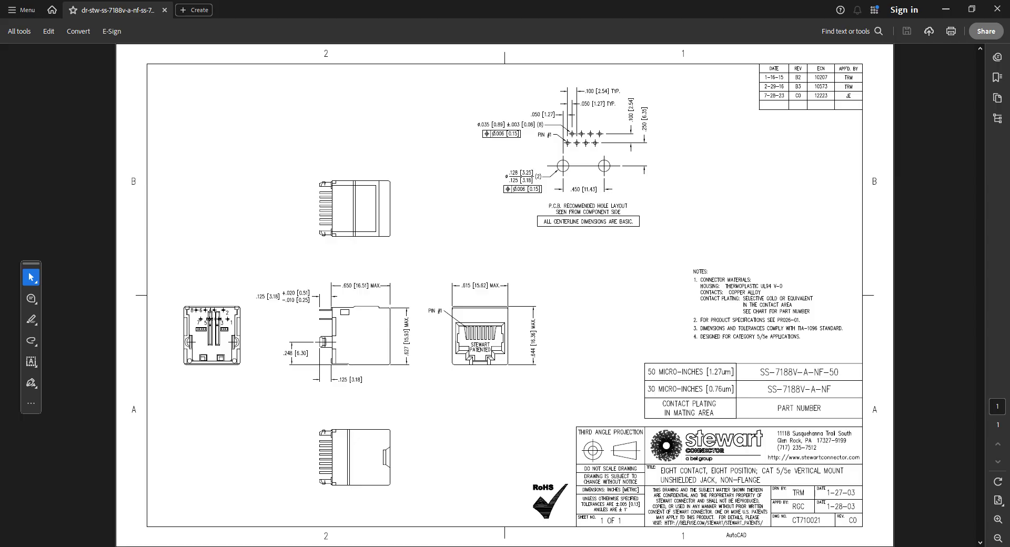
key("alt+Tab")
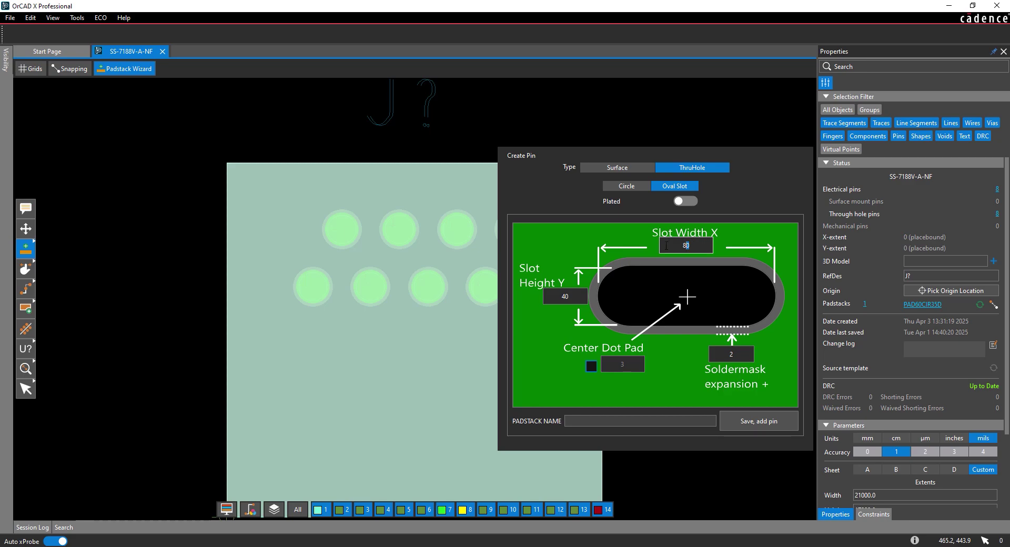
Set the slot width to 65 and height to 125 mils, name the padstack SS-7188V-A-NF_Slot and save it for pin placement
double_click(565, 296)
type("125")
key("Return")
left_click(576, 420)
type("SS-7188V-A-NF_Slot")
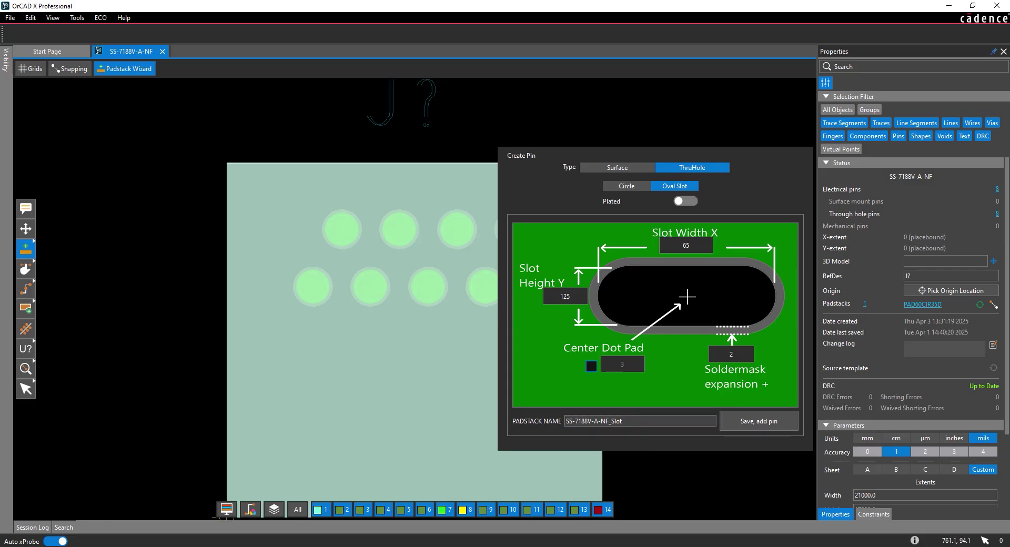
left_click(756, 423)
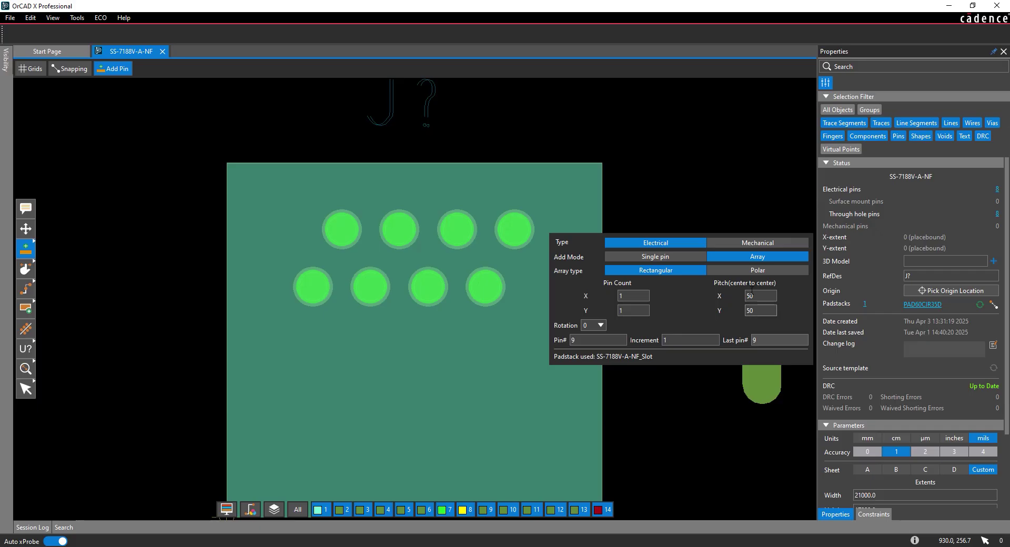
Place two mechanical slot pins as a rectangular array in X with 500 mil pitch, the first at about X 100, Y 160
left_click(746, 243)
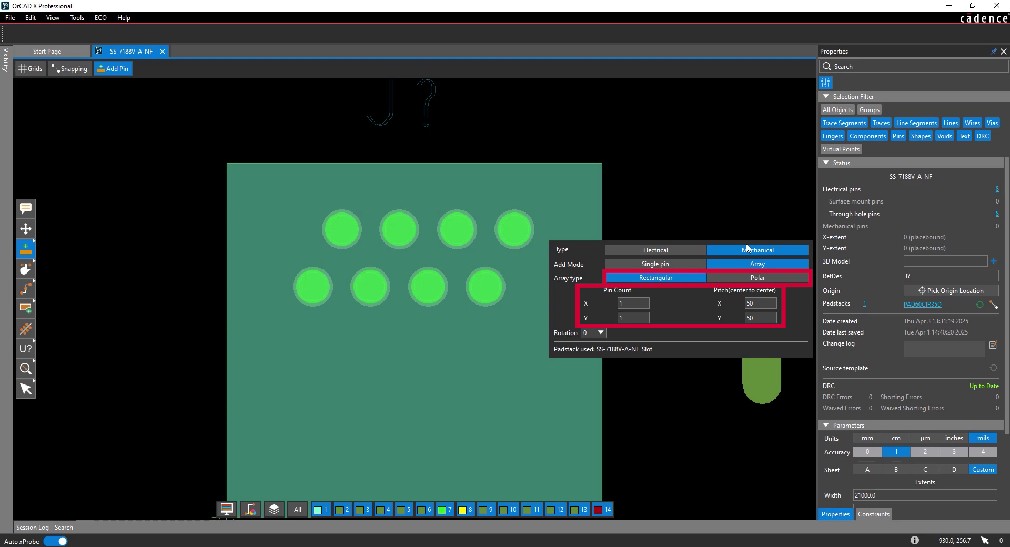
left_click(633, 303)
type("2")
key("Tab")
key("Tab")
type("500")
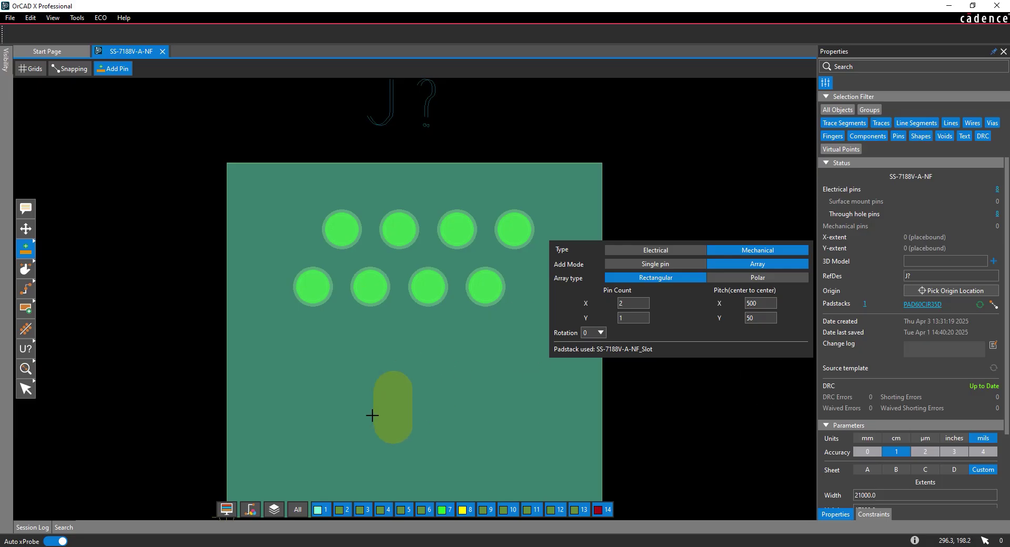
scroll(284, 376, "down", 1)
left_click(284, 377)
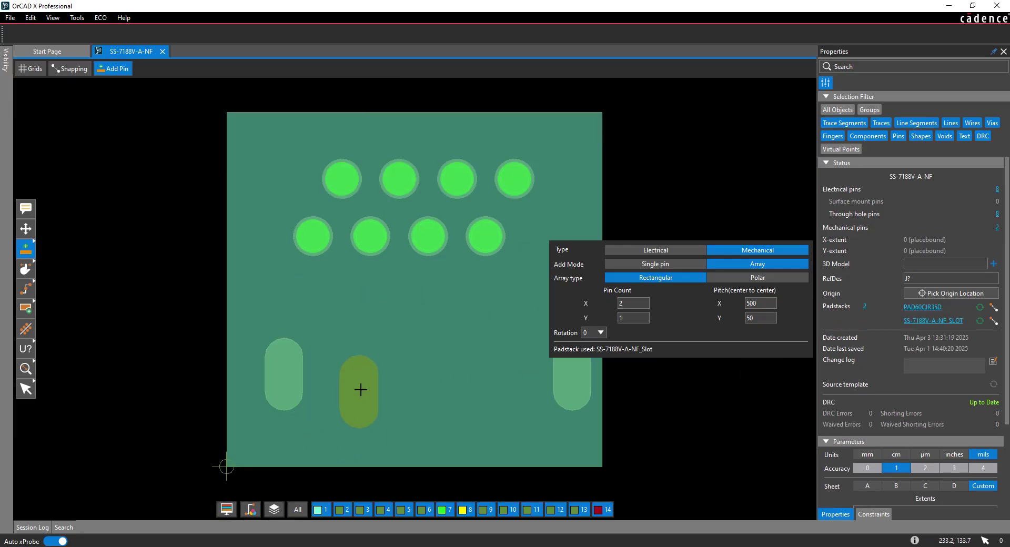
left_click(25, 389)
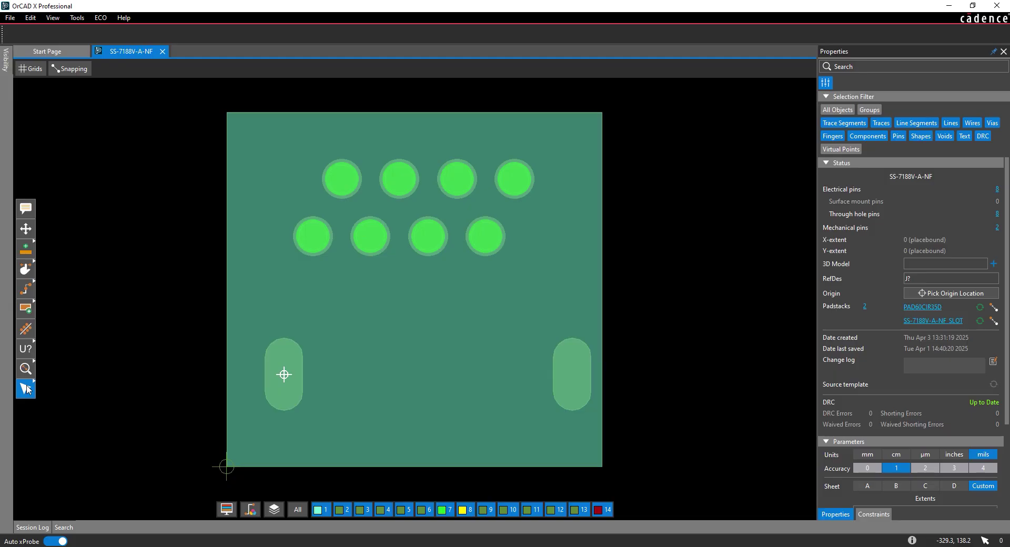
Check pin 1's location as reference and set the lower-left slot's location to X 70, Y 150 mils
key("alt+Tab")
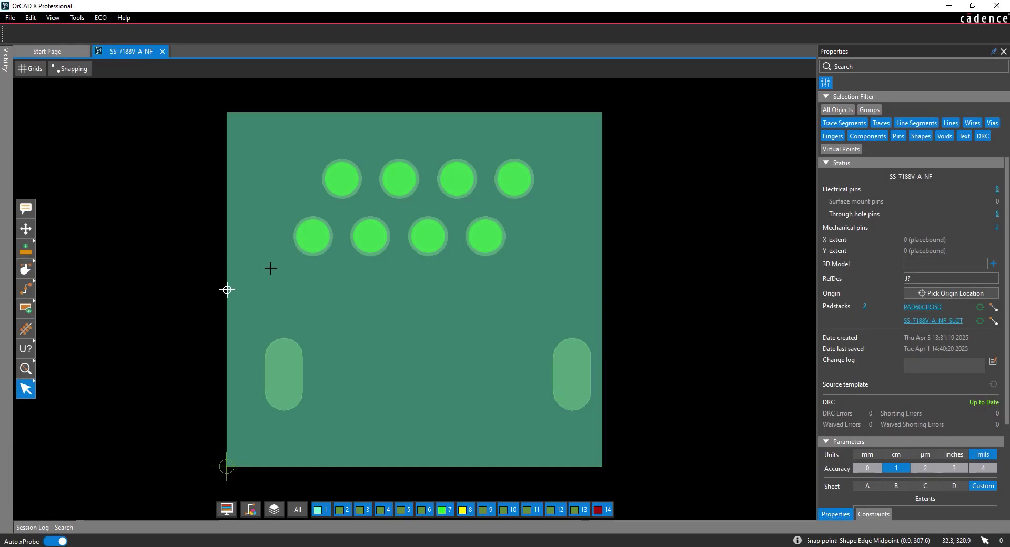
left_click(314, 240)
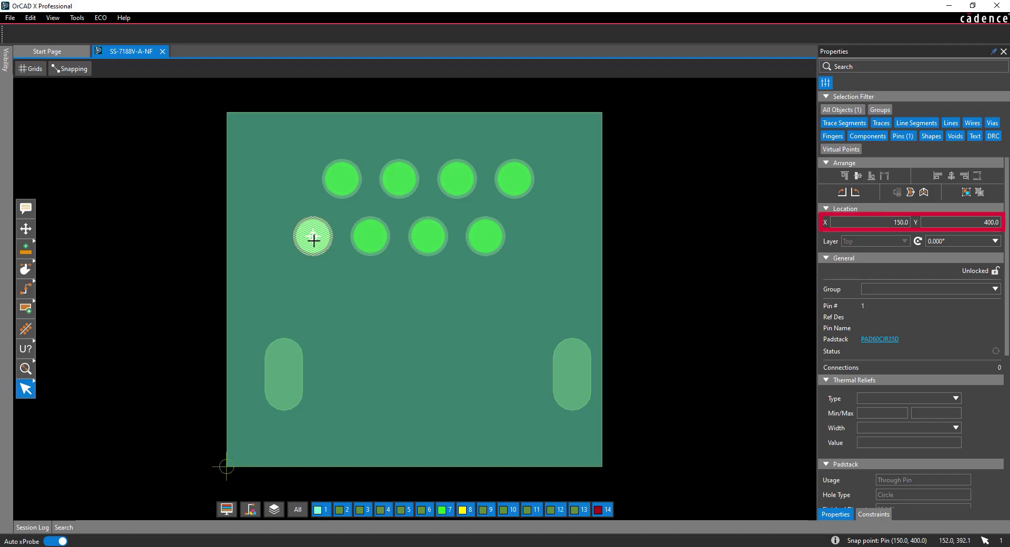
left_click(281, 368)
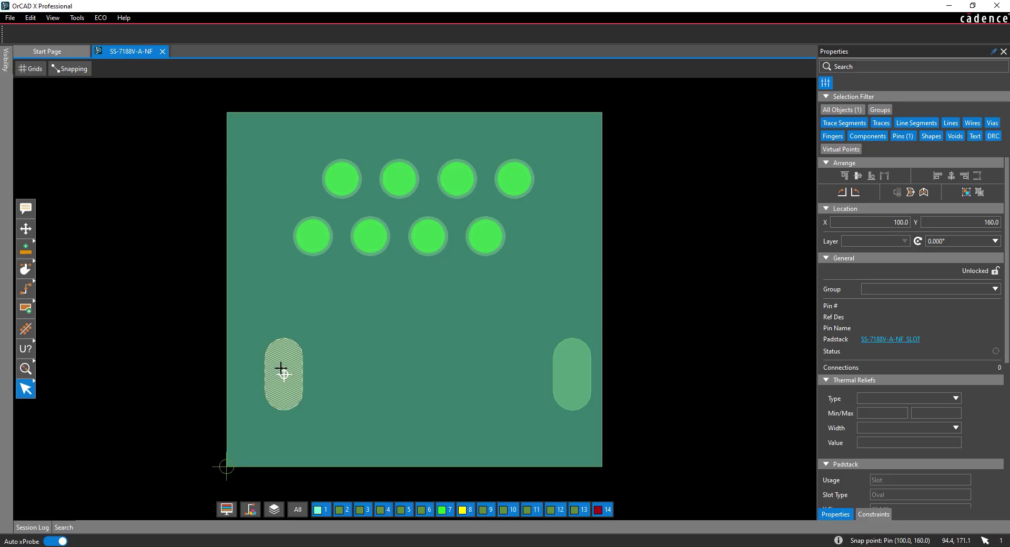
double_click(872, 221)
type("70")
key("Tab")
key("Tab")
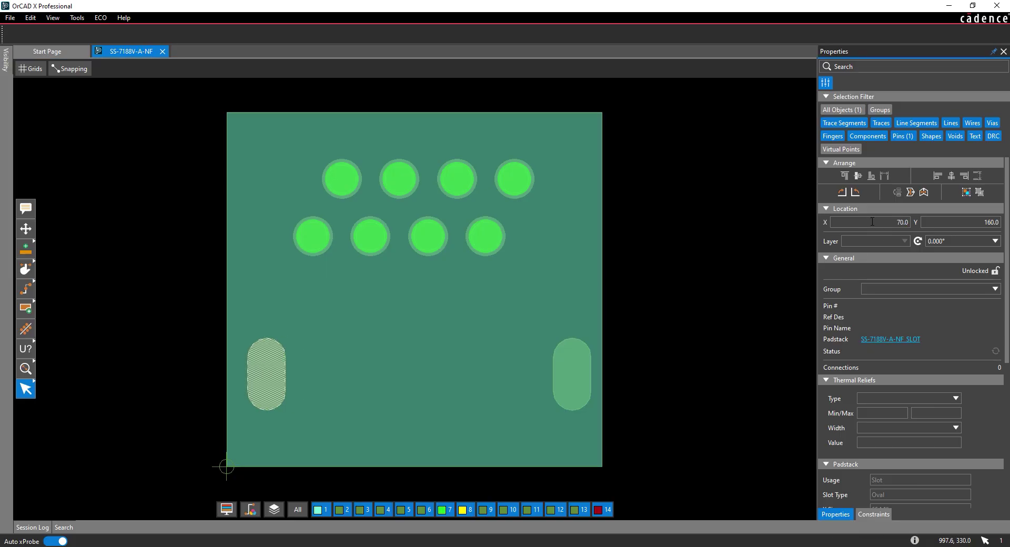
key("Tab")
key("Tab")
type("150")
key("Tab")
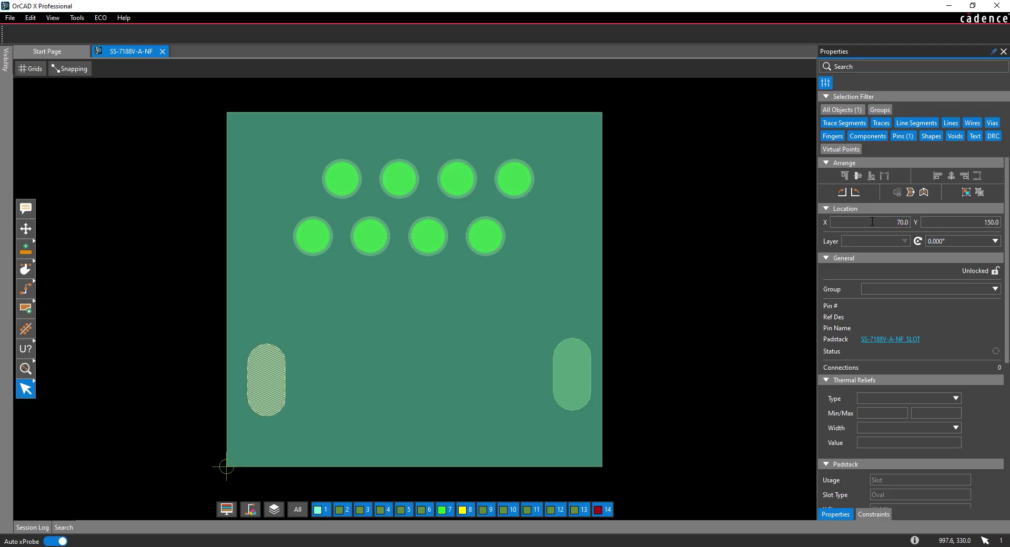
Set the lower-right slot's location to X 580, Y 150 mils and clear the selection
left_click(572, 372)
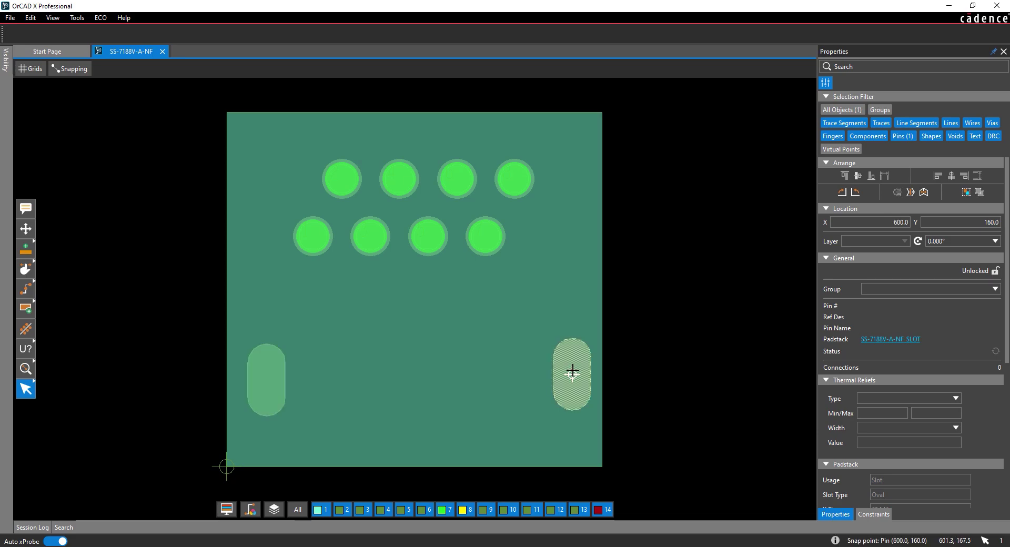
double_click(901, 222)
type("580")
key("Tab")
type("150")
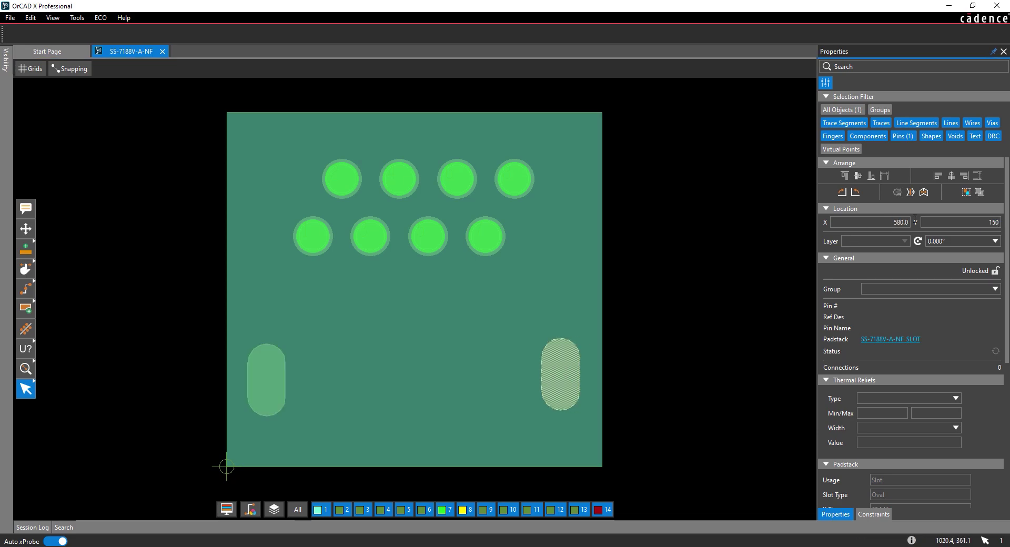
key("Return")
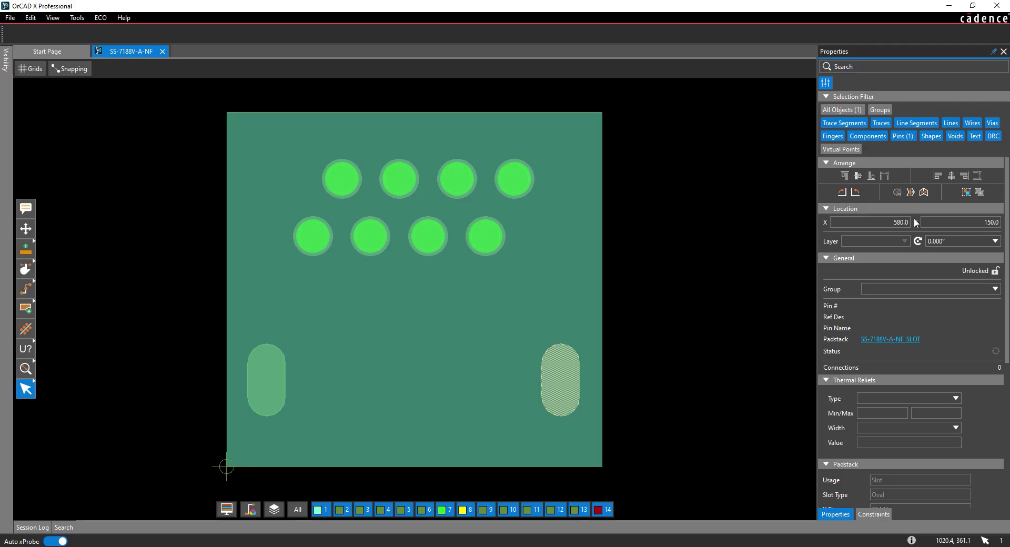
left_click(681, 254)
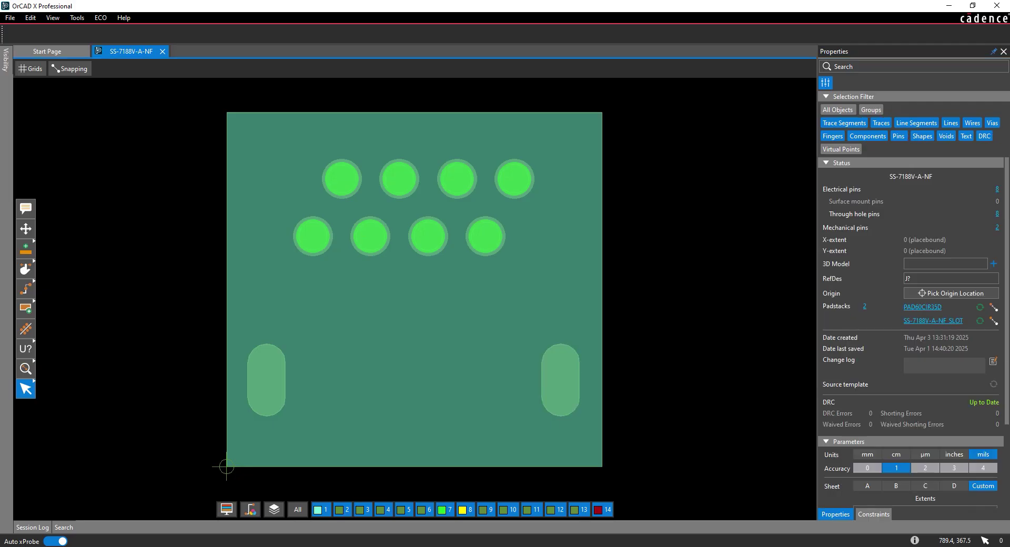
Switch the footprint to the 3D view and rotate it to examine the pin holes and both slot cutouts
left_click(7, 63)
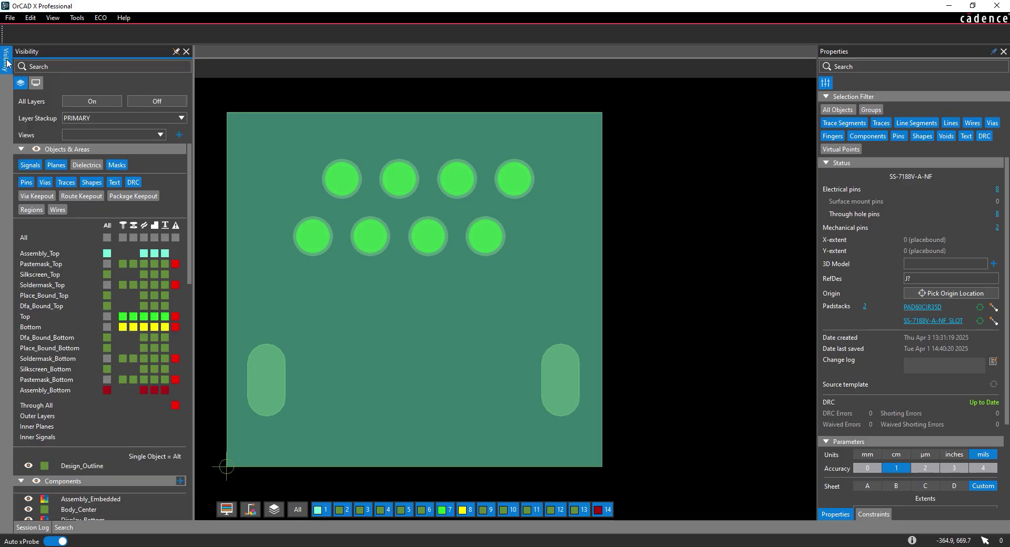
left_click(53, 17)
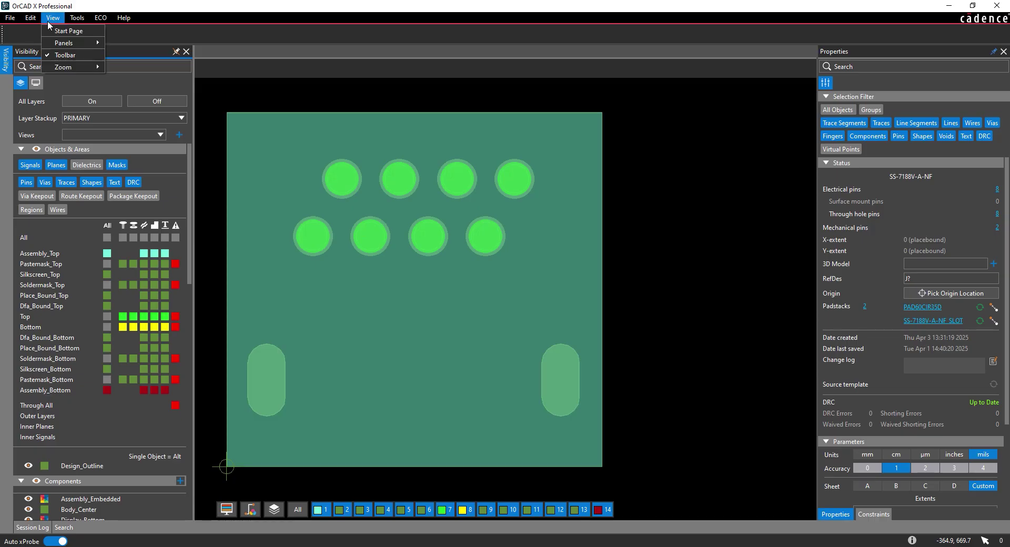
mouse_move(60, 42)
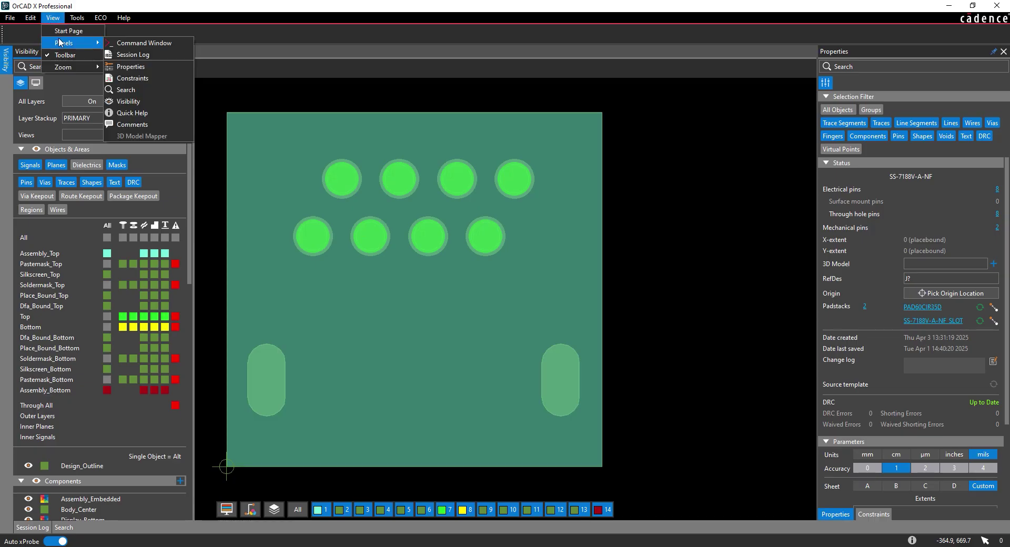
left_click(132, 103)
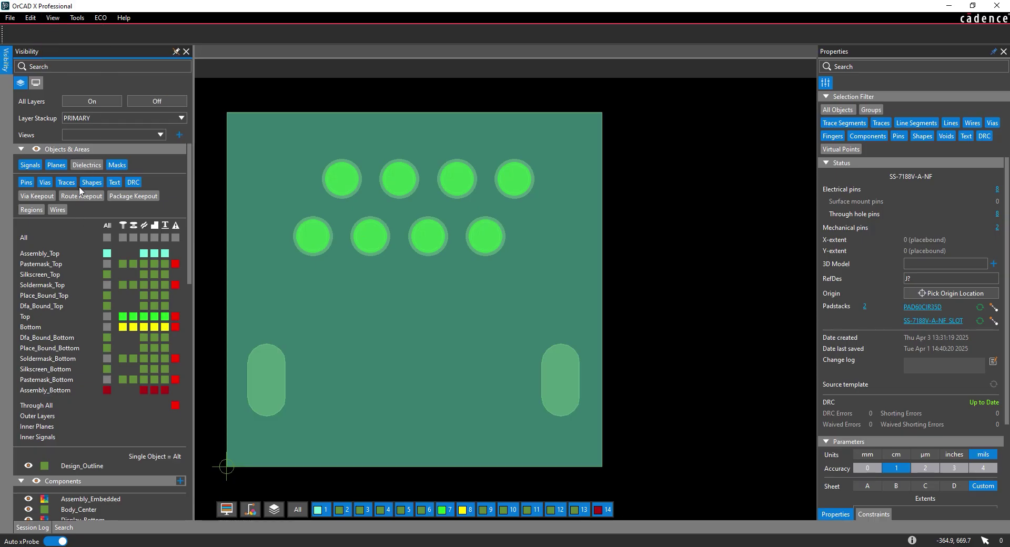
left_click(37, 87)
left_click(138, 115)
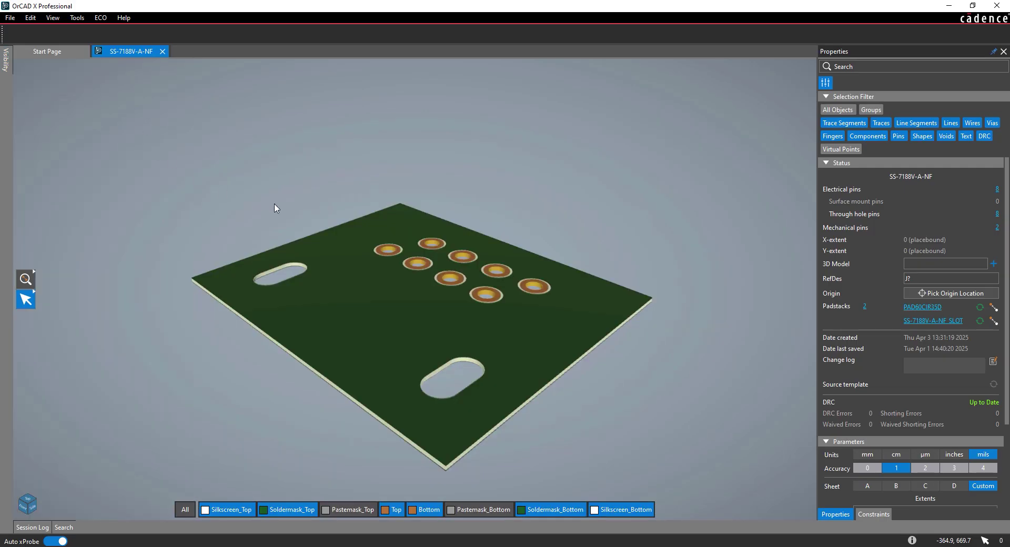
left_click_drag(272, 199, 272, 221)
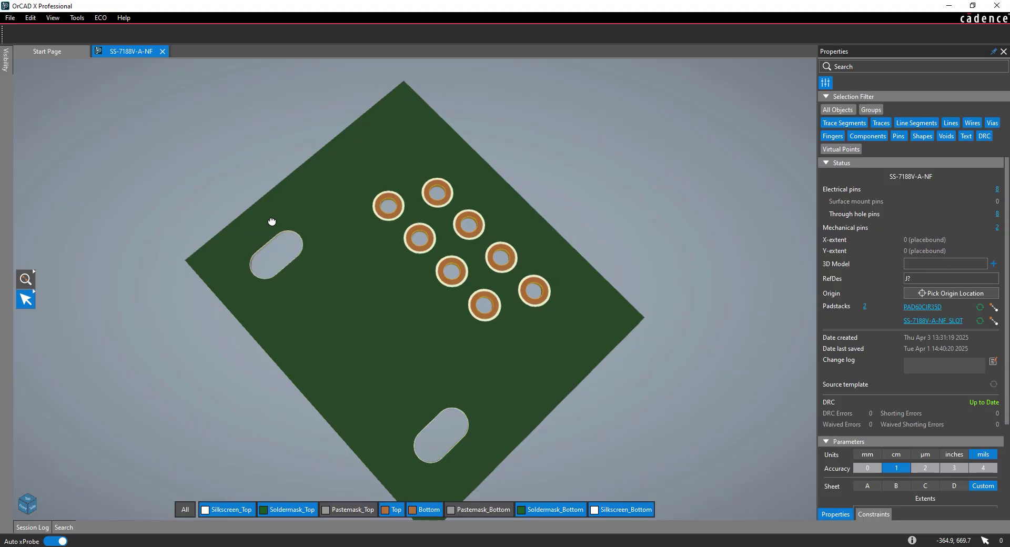